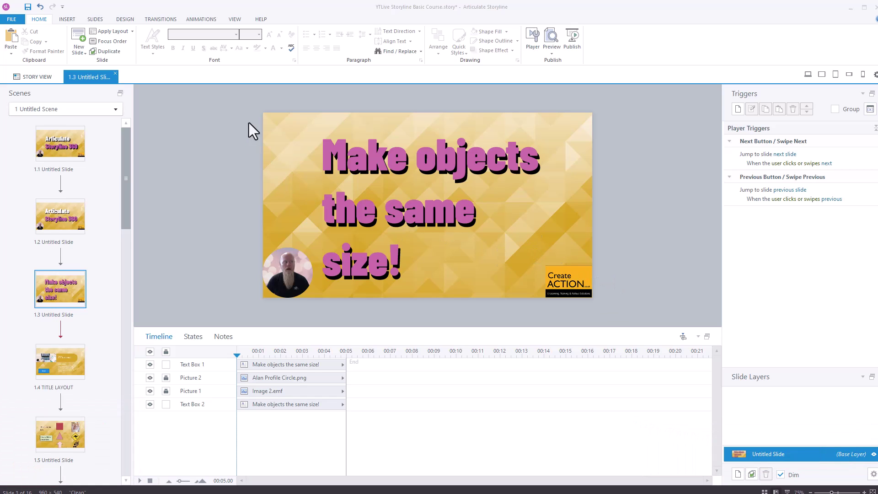
- Select both 'Make objects the same size!' title text boxes and delete them
drag(231, 105, 694, 361)
key(Delete)
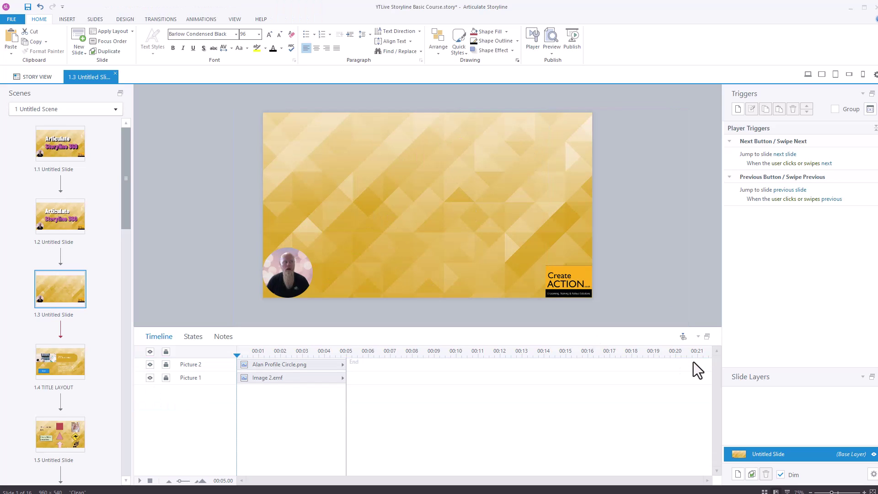
- Draw Button 1 in the second blue button style at the slide's upper left
click(68, 19)
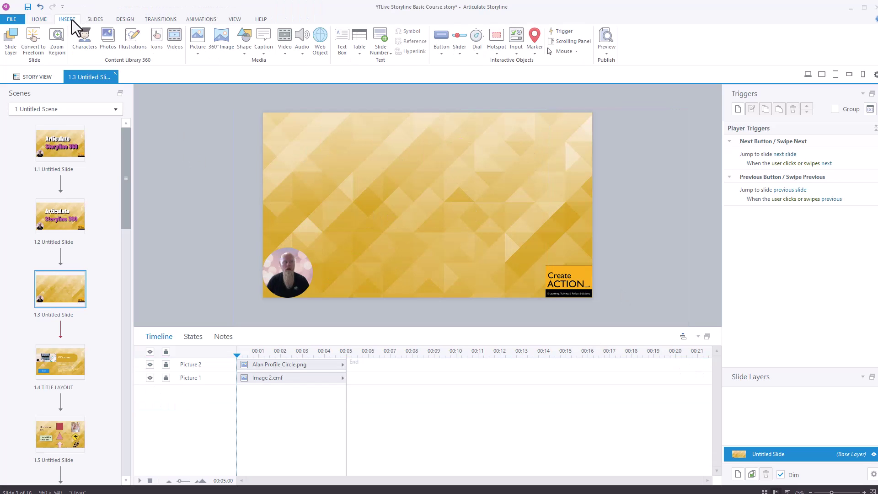
click(440, 45)
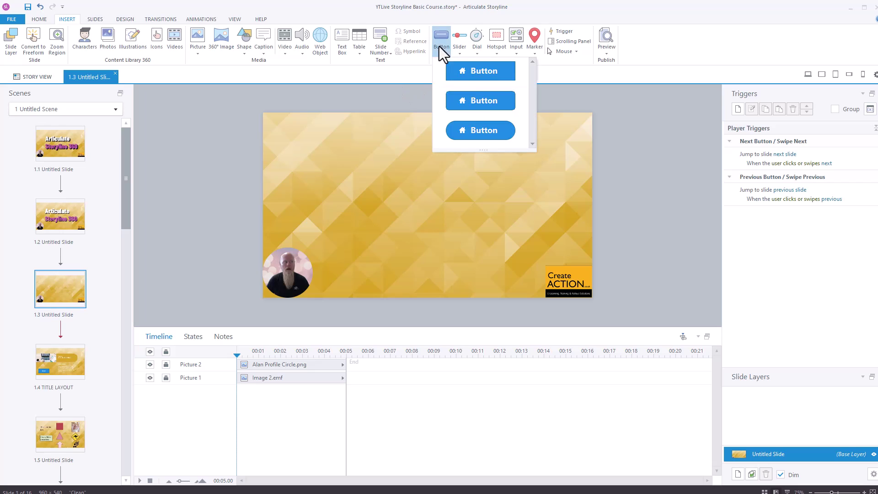
click(481, 100)
mouse_move(313, 144)
mouse_down()
mouse_move(377, 180)
mouse_move(396, 179)
mouse_up()
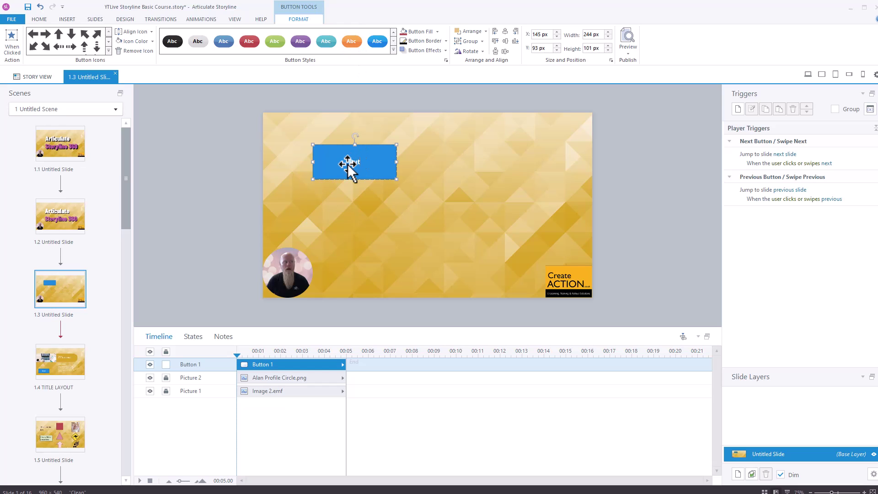
click(325, 192)
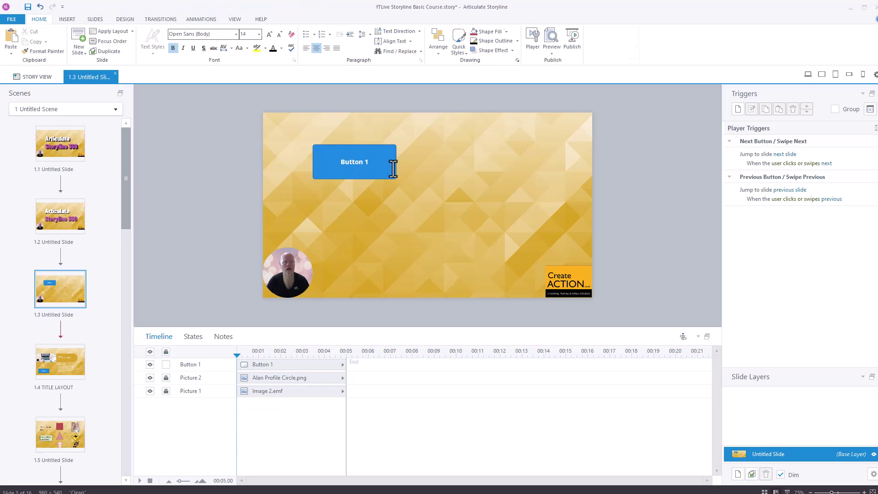
- Draw a smaller Button 2 in the same style below Button 1
click(69, 19)
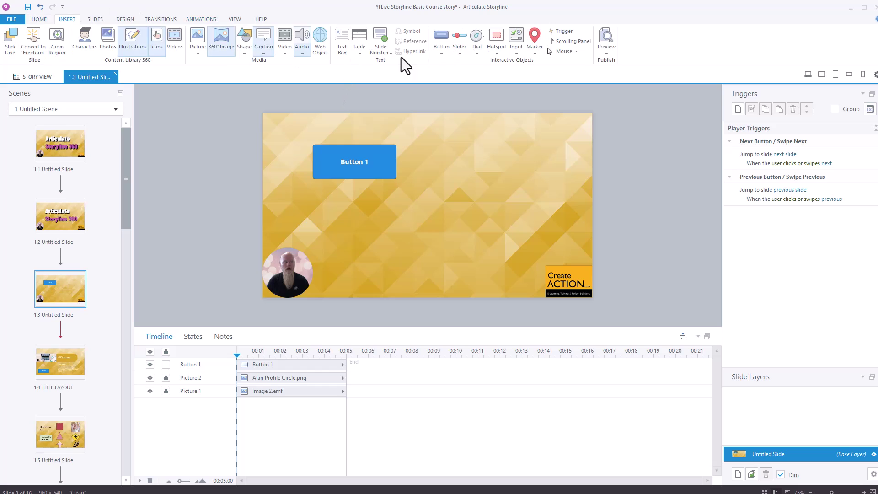
click(443, 48)
click(474, 93)
drag(346, 196, 396, 222)
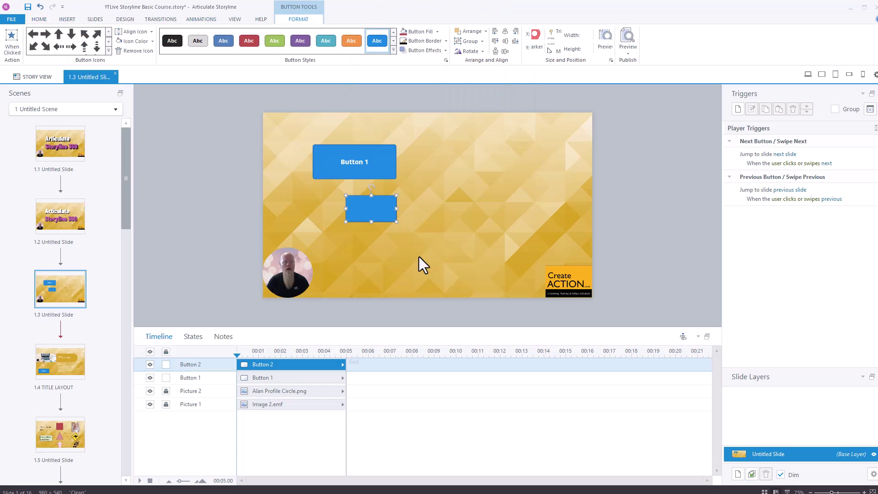
click(536, 315)
click(366, 218)
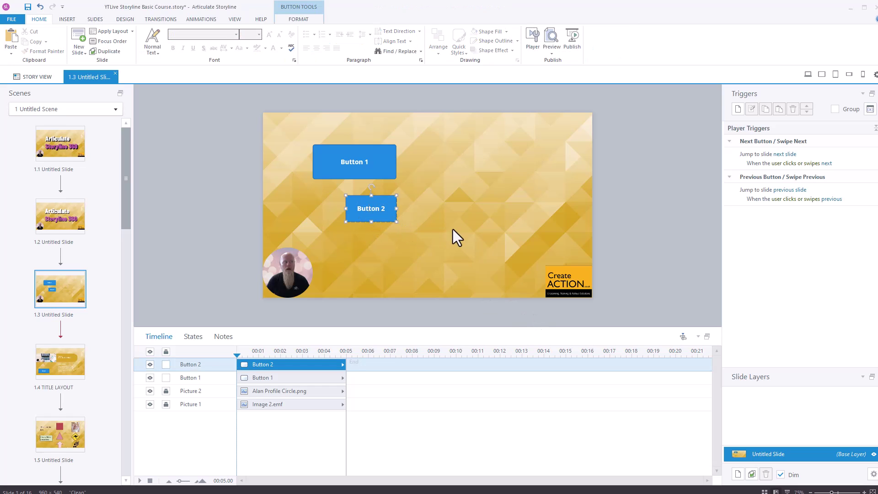
click(453, 229)
- Draw a larger third button near the slide bottom and label it 'Button 3'
click(69, 19)
click(440, 54)
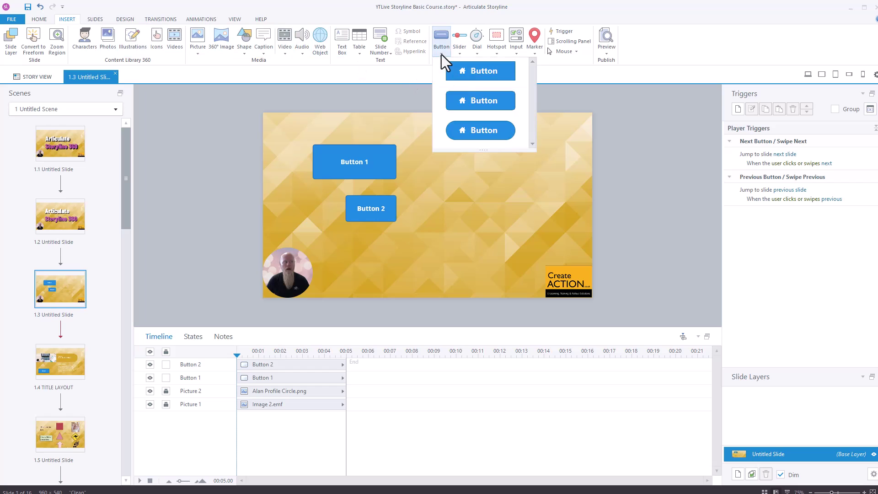
click(482, 128)
drag(320, 235, 409, 273)
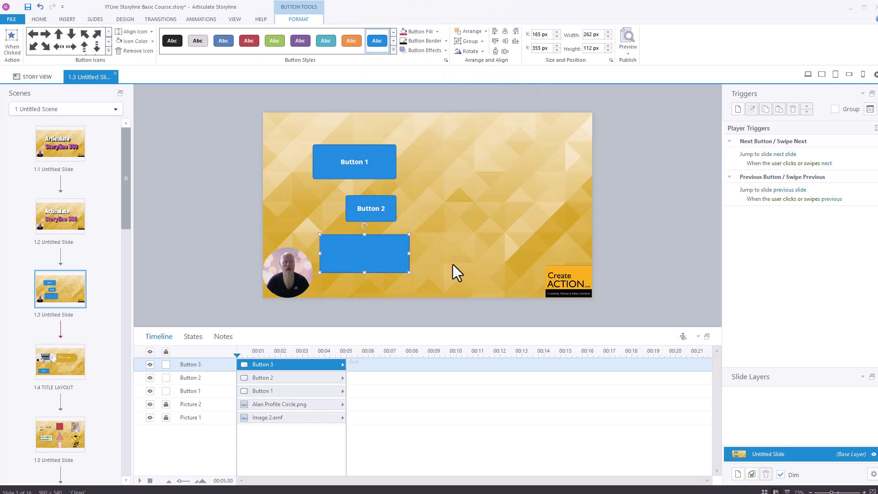
text(Button 3)
- Shrink Button 2 and place it under Button 1
click(447, 229)
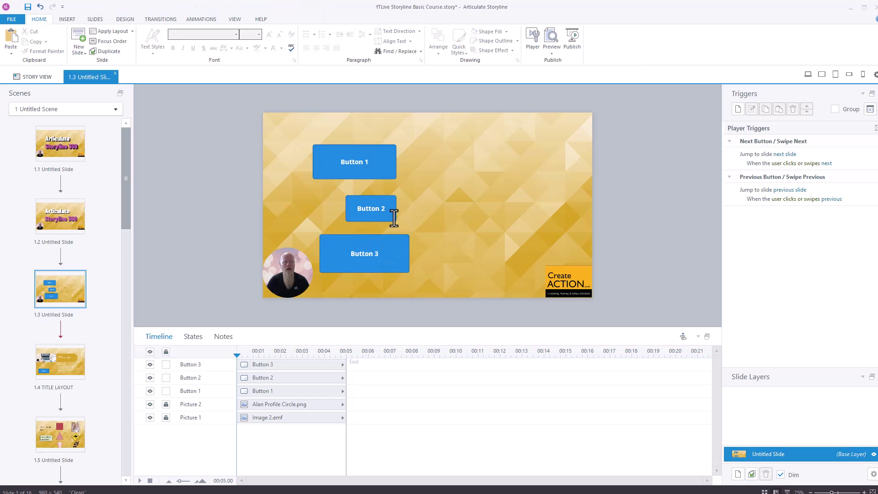
drag(395, 216, 446, 179)
click(397, 208)
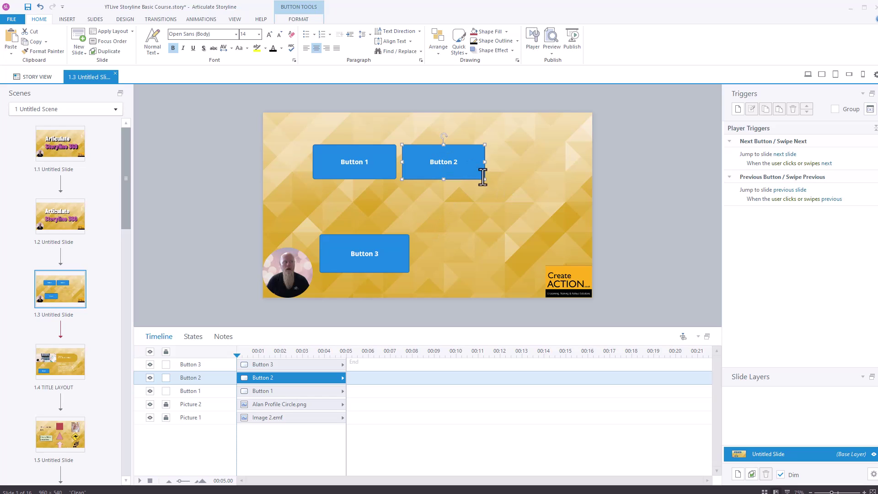
drag(485, 178, 384, 206)
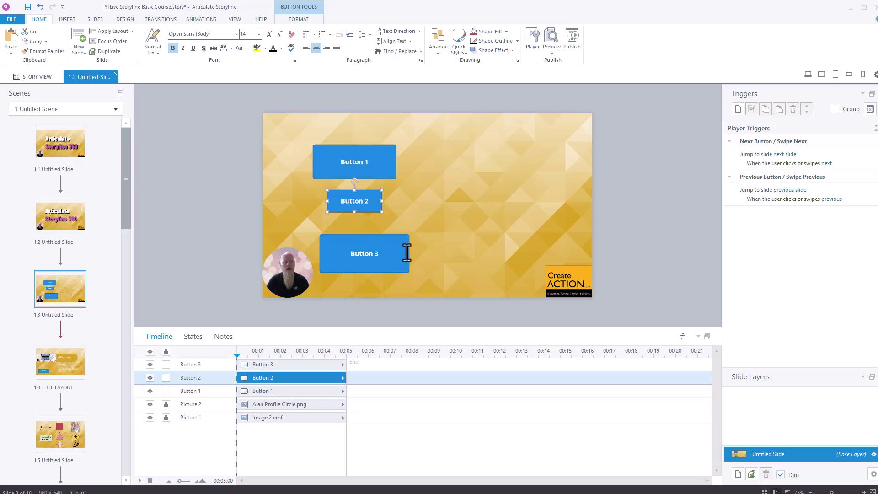
- Move Button 3 up toward Button 2, and shift Button 1 up and right
drag(407, 252, 413, 240)
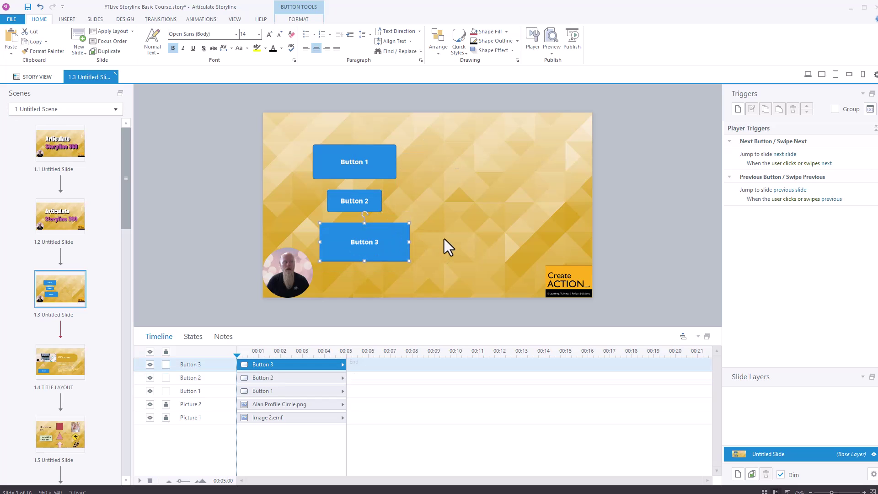
click(443, 239)
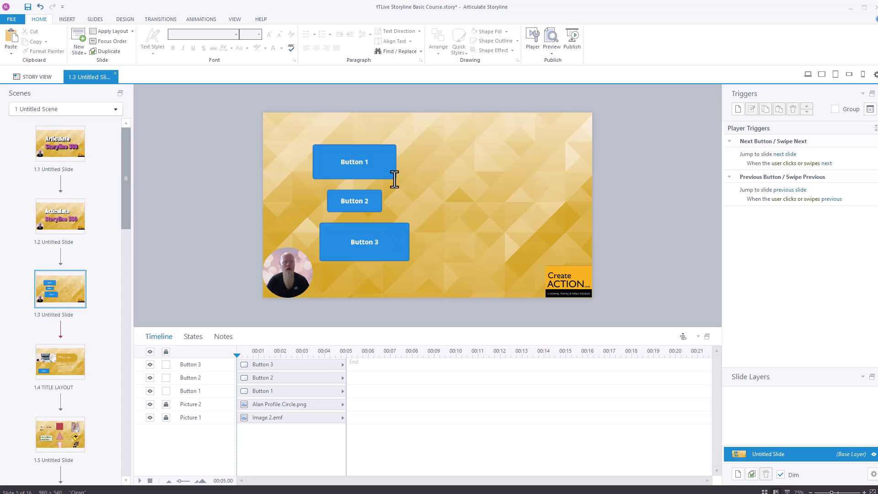
drag(396, 171, 465, 165)
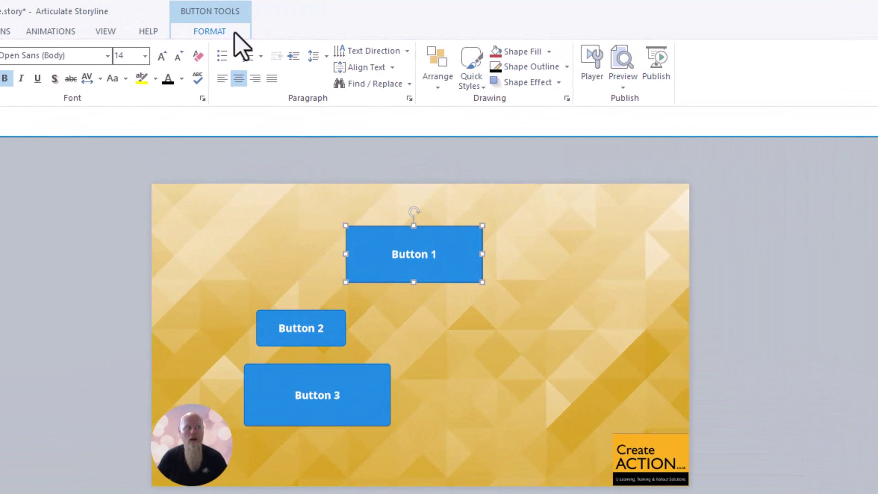
- Check Button 1's size in Format: width 244 px, height 101 px
click(234, 34)
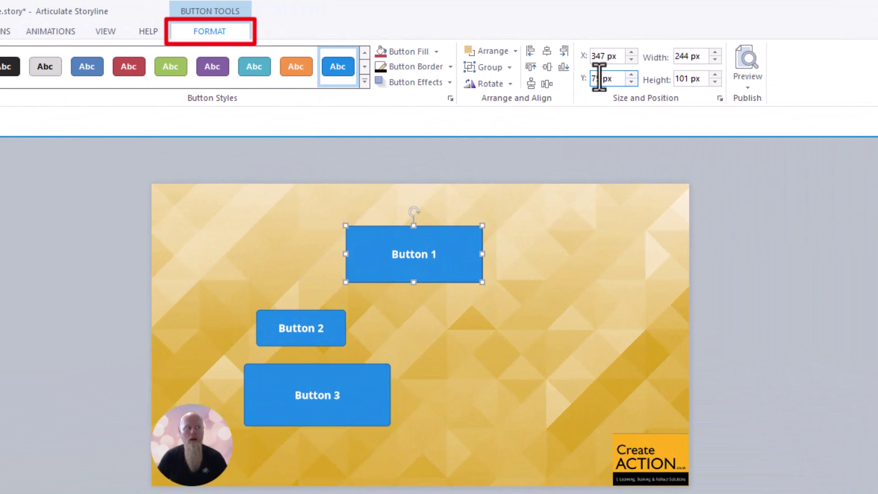
click(688, 57)
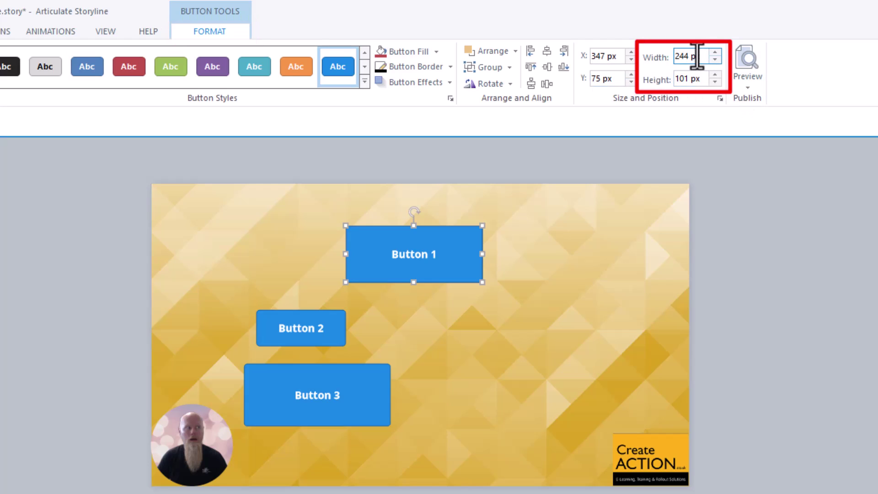
click(696, 79)
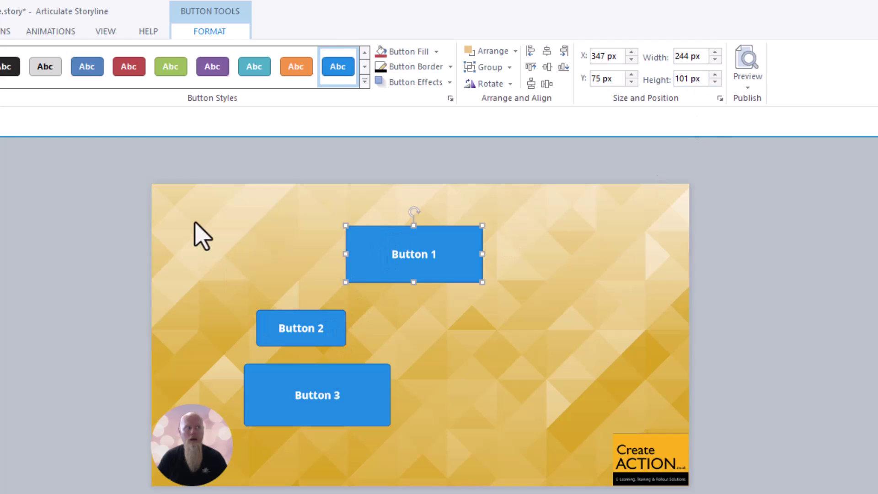
- Select all three buttons and set their width to 244 px and height to 101 px
click(121, 174)
drag(121, 173, 623, 492)
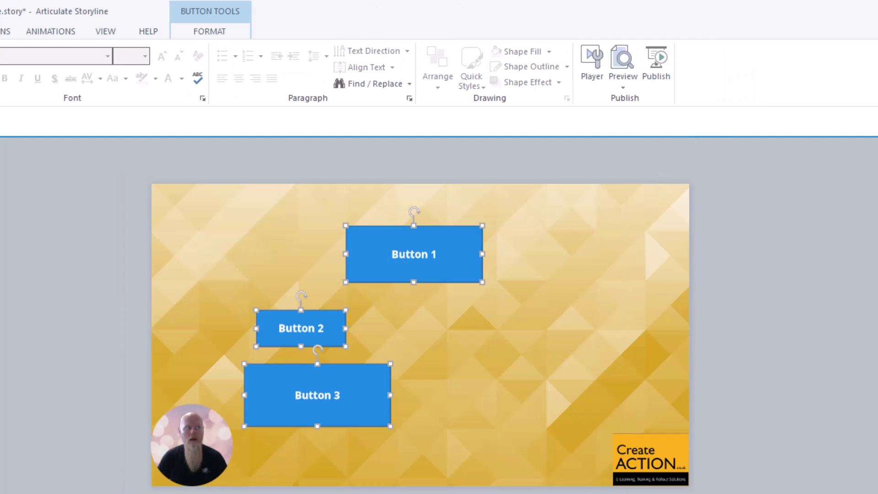
click(222, 32)
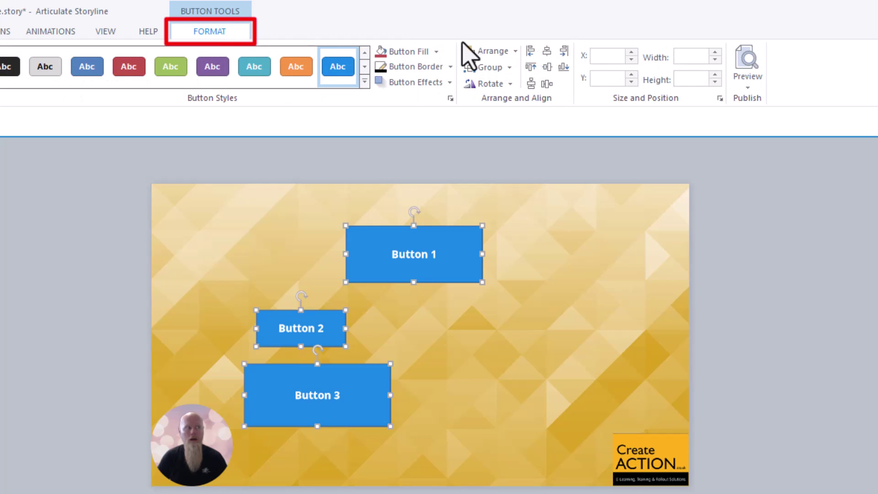
click(703, 57)
text(2)
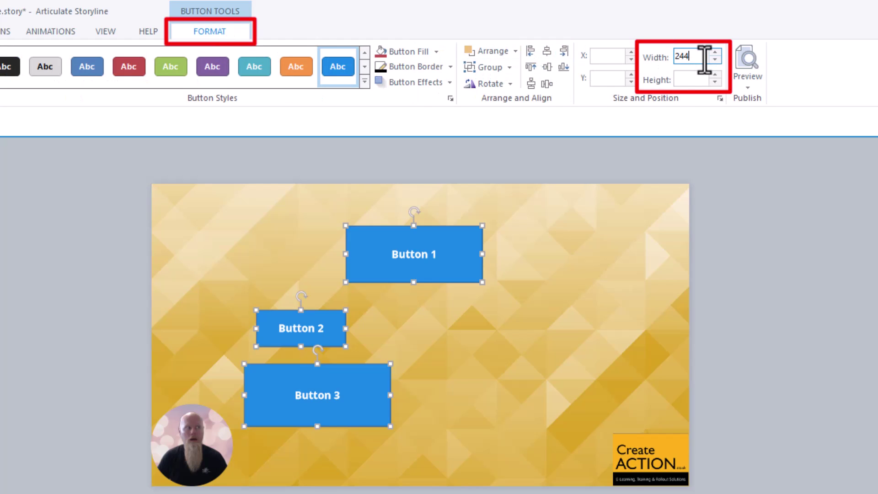
text(44)
click(689, 79)
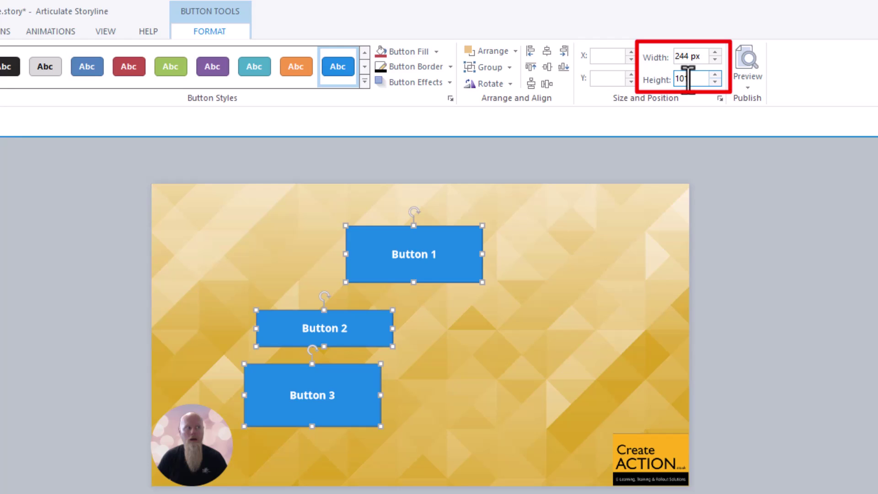
key(Return)
- Line up Button 3 and Button 2 directly under Button 1 using the alignment guides
click(774, 318)
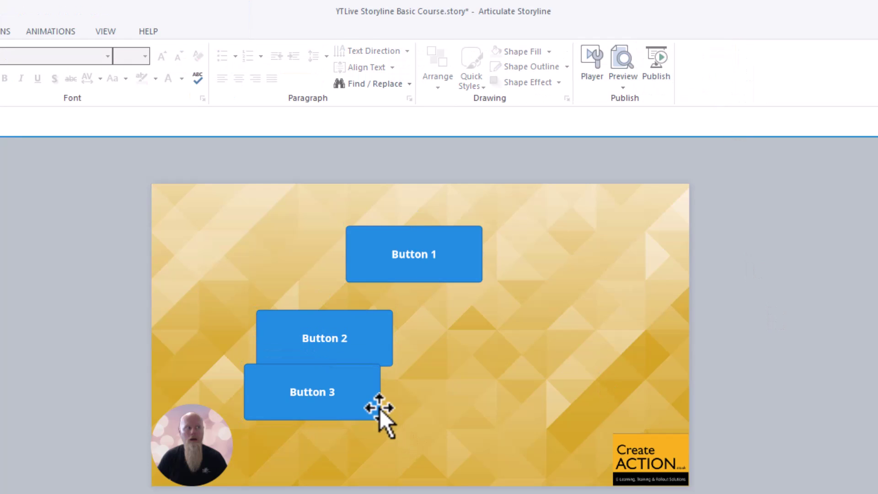
drag(382, 412, 480, 423)
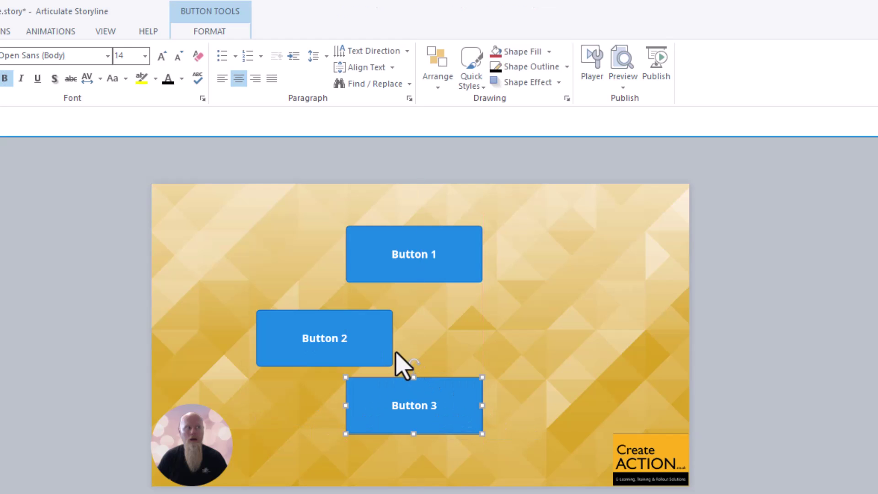
drag(393, 347, 481, 339)
click(756, 395)
- Move the three stacked buttons together to the slide's top-left edge
drag(297, 210, 533, 411)
drag(487, 348, 293, 310)
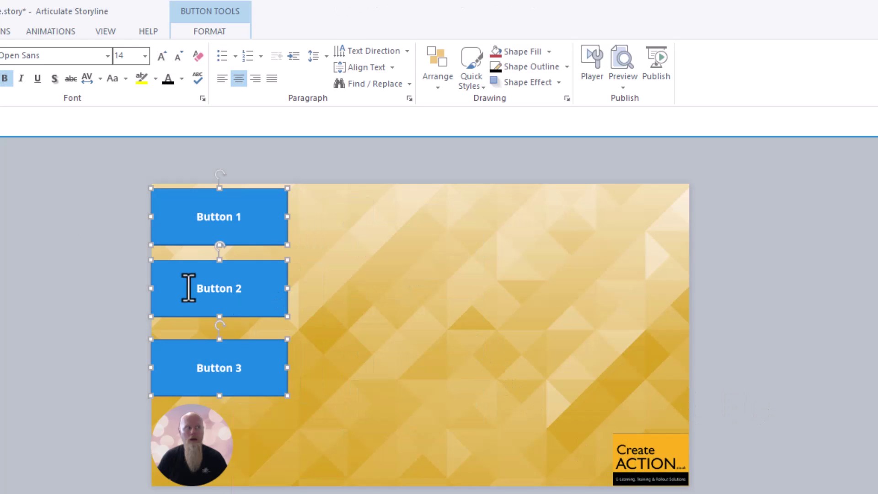
click(1, 31)
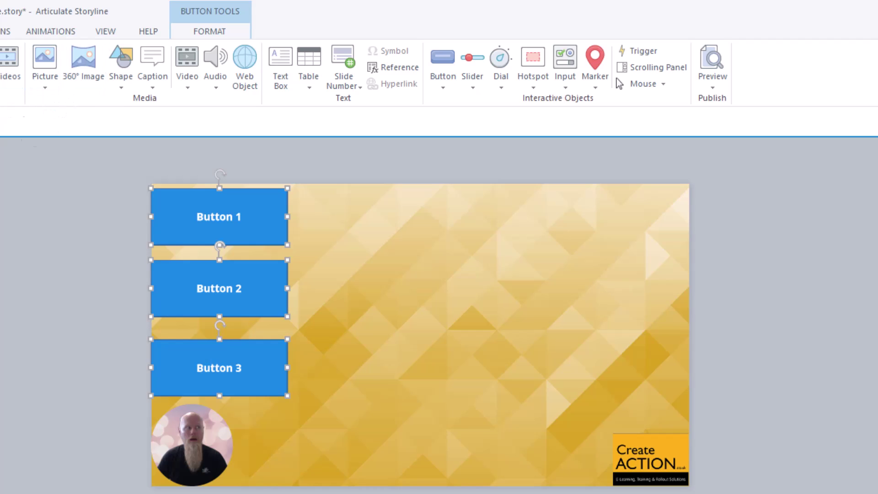
- Draw a Snip Single Corner Rectangle mid-slide and a plain Rectangle below it
click(120, 86)
click(145, 149)
drag(406, 252, 521, 321)
click(126, 90)
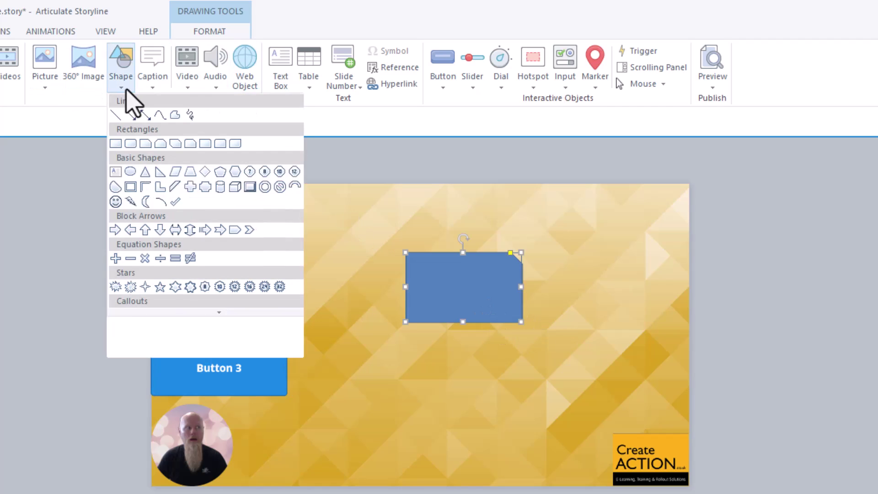
click(118, 144)
mouse_move(377, 339)
mouse_down()
mouse_move(471, 412)
mouse_move(508, 404)
mouse_up()
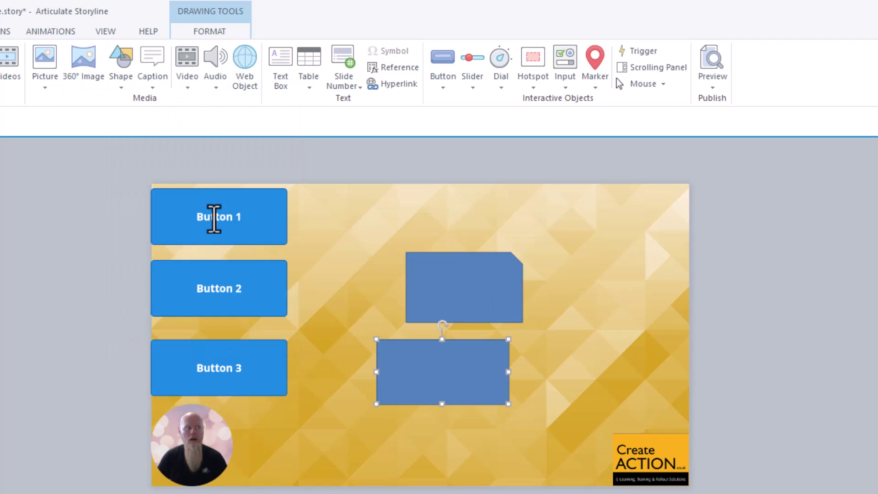
- Draw an Isosceles Triangle at the slide's lower right and select it
click(122, 88)
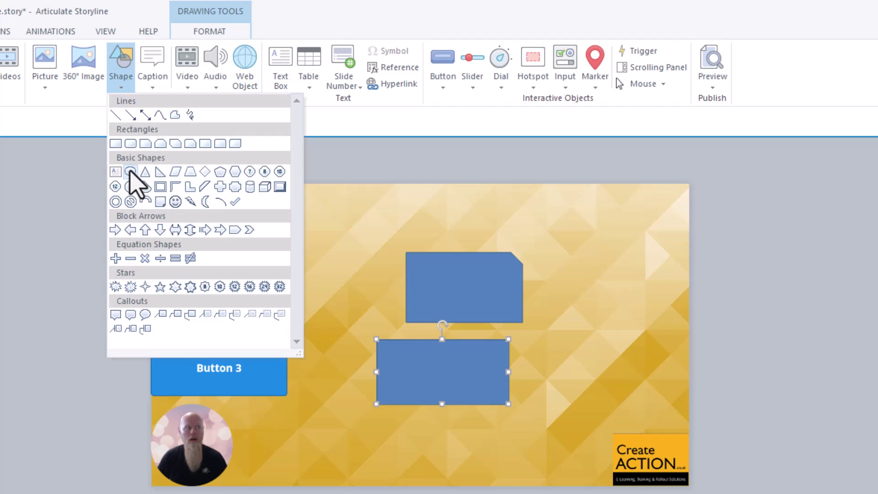
click(145, 173)
mouse_move(570, 341)
mouse_down()
mouse_move(605, 397)
mouse_move(663, 416)
mouse_up()
click(766, 460)
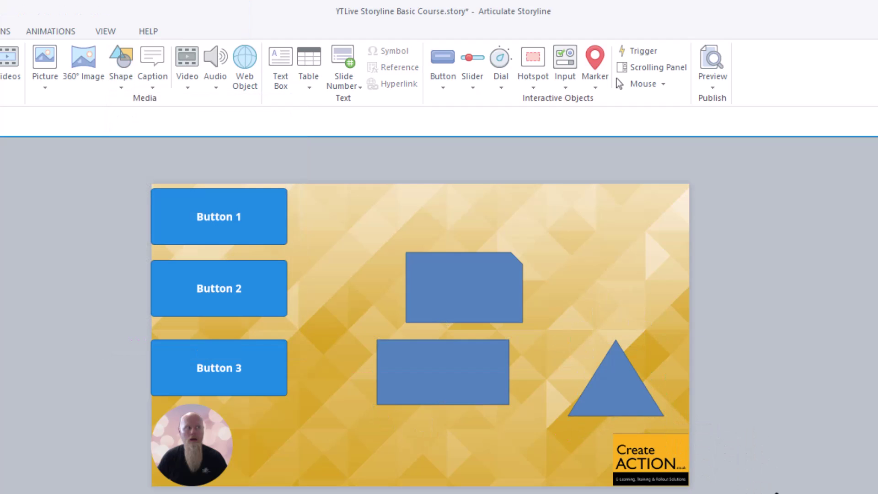
drag(775, 493, 353, 222)
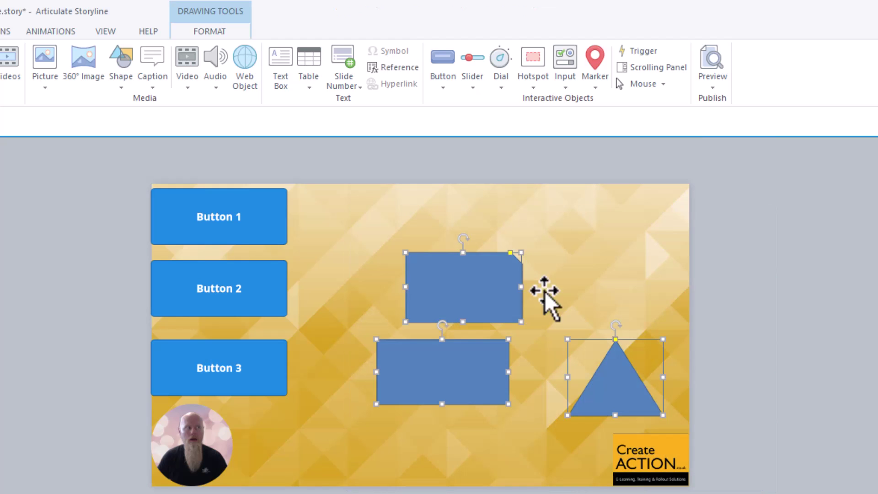
click(726, 367)
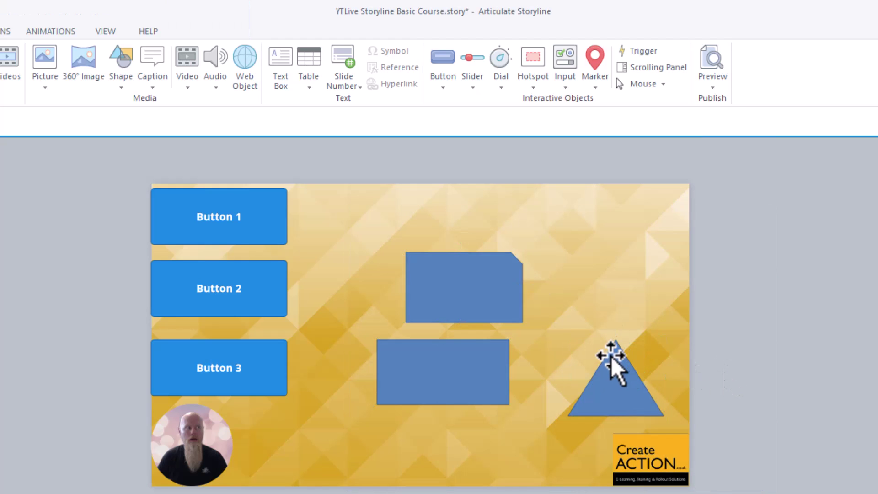
click(608, 406)
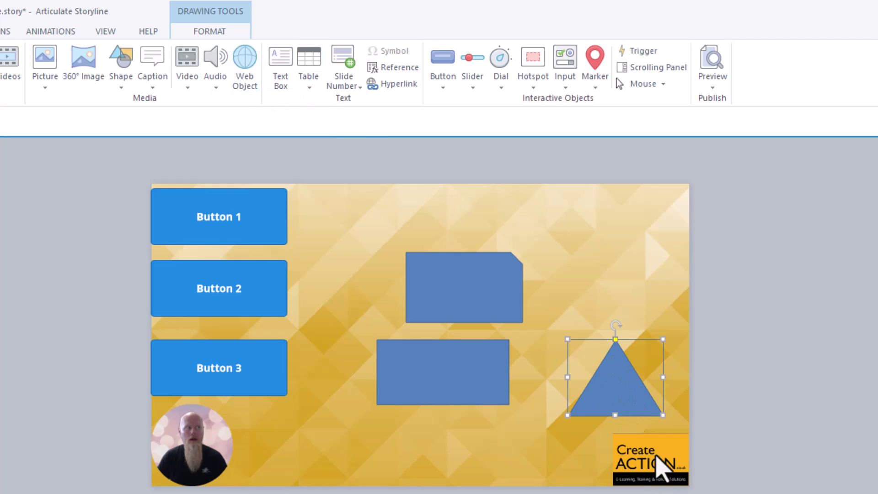
- Resize the three shapes to 171 × 136 px, then move the snipped rectangle above the triangle
click(219, 31)
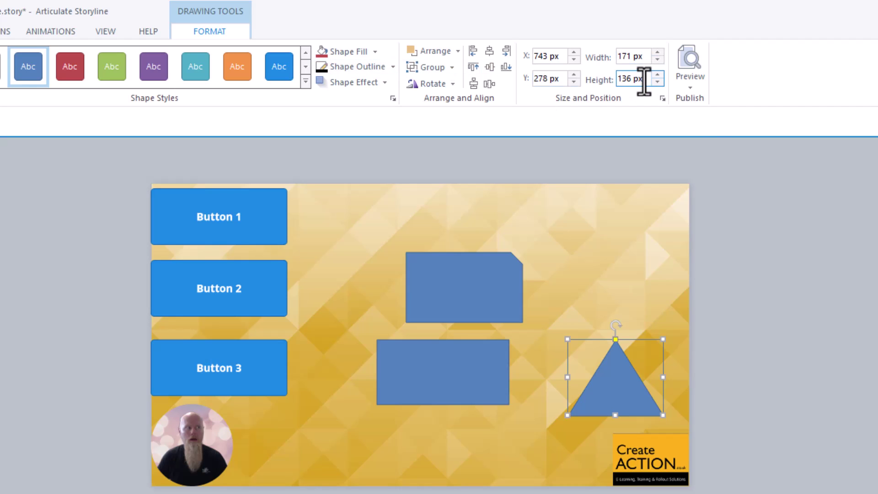
drag(753, 459, 345, 222)
click(223, 31)
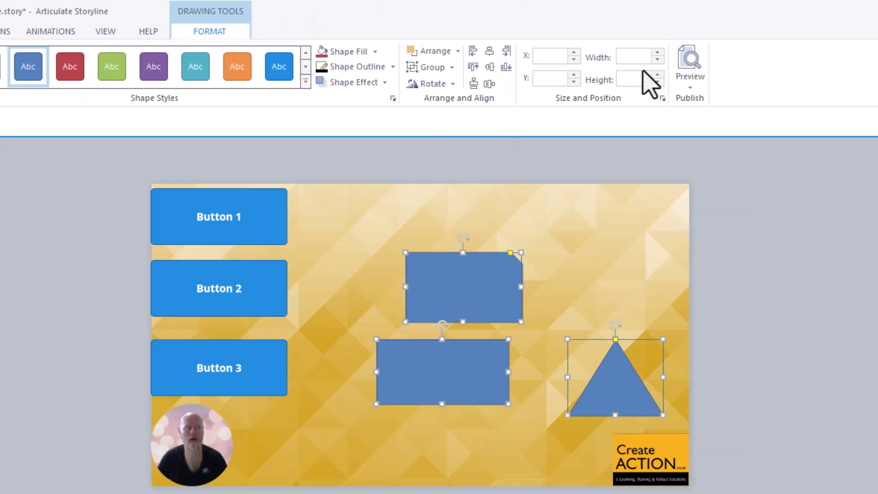
click(633, 56)
text(1)
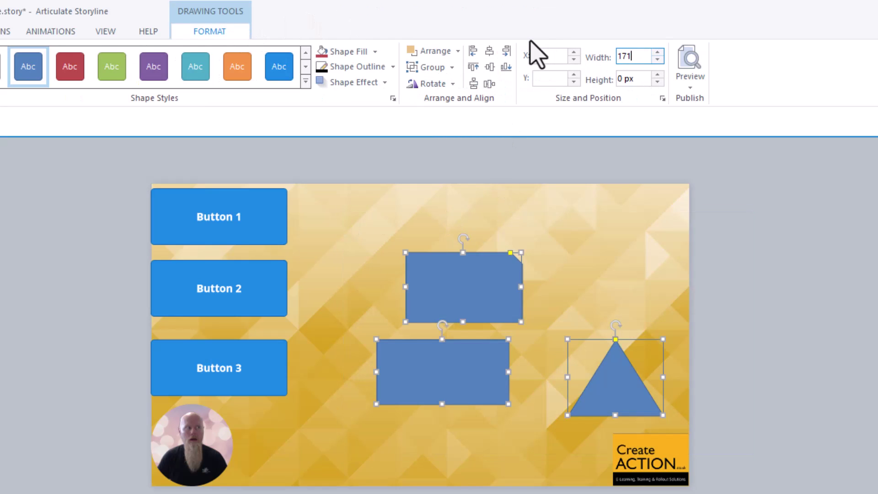
text(71)
click(645, 79)
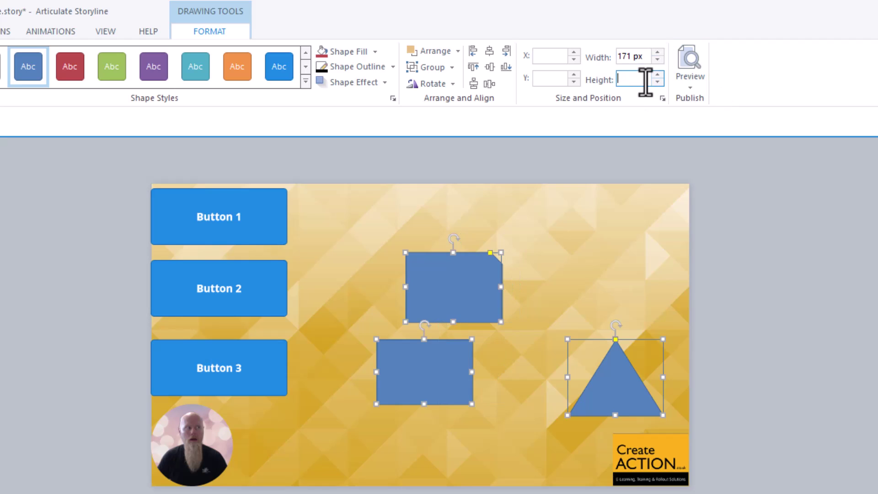
text(136)
key(Return)
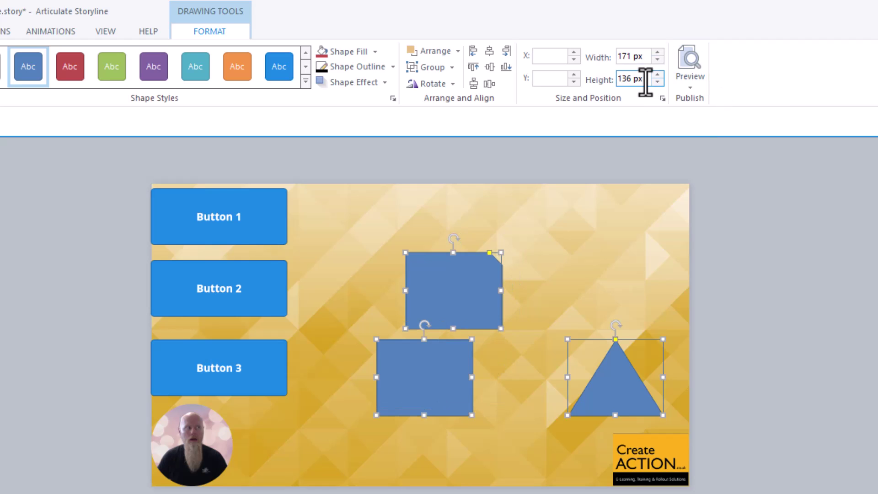
click(726, 322)
mouse_move(472, 307)
mouse_down()
mouse_move(623, 284)
mouse_move(632, 305)
mouse_up()
- Stack the plain rectangle on top of the column and move all three shapes toward the centre
drag(444, 375, 633, 204)
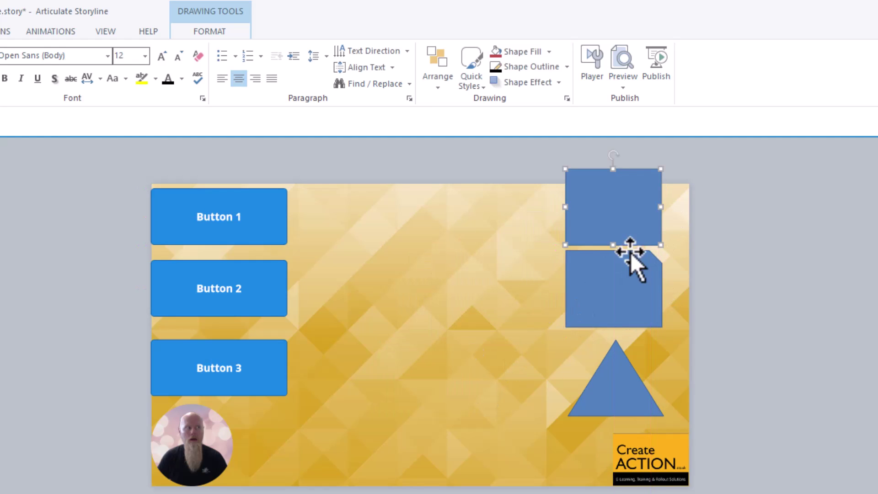
shift+click(631, 373)
shift+click(623, 308)
mouse_move(629, 256)
mouse_down()
mouse_move(461, 282)
mouse_move(443, 254)
mouse_up()
click(663, 356)
- Verify the triangle, snipped rectangle and top rectangle are aligned in one column
click(440, 430)
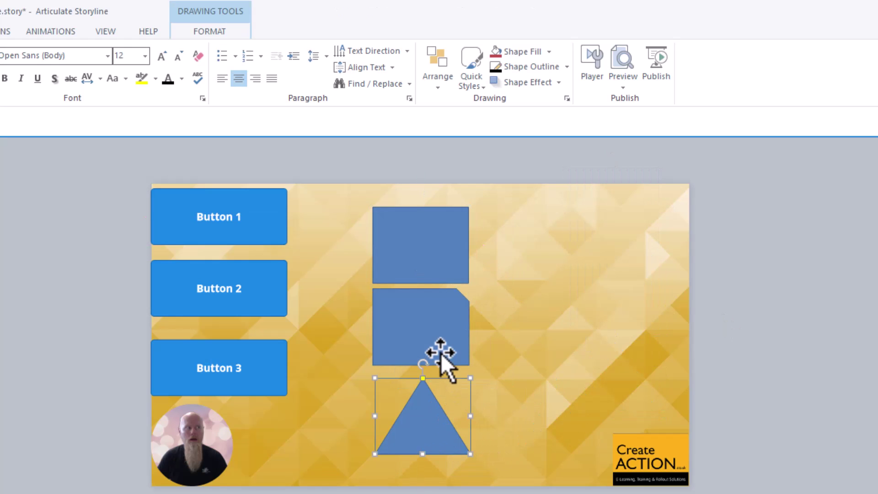
click(436, 311)
click(438, 249)
click(431, 330)
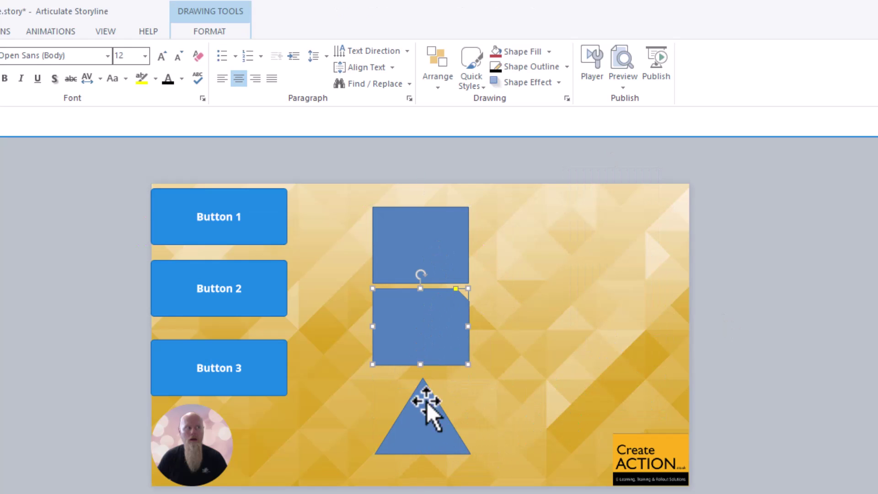
click(424, 405)
click(754, 386)
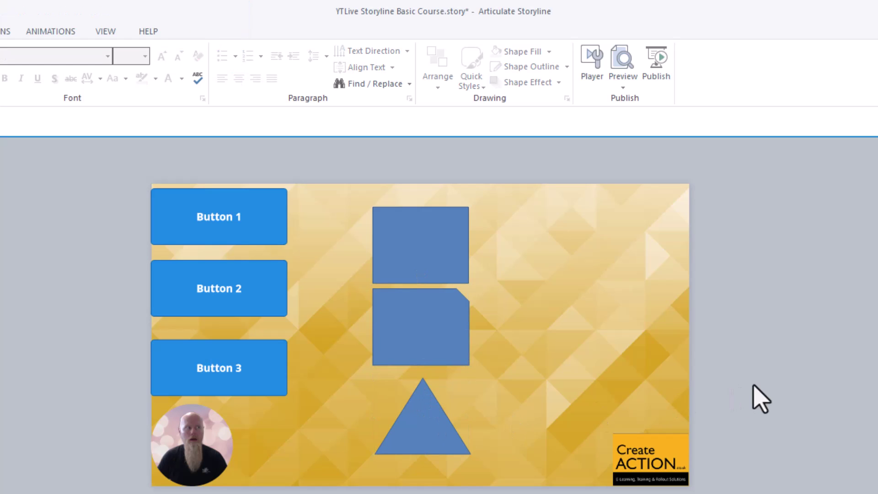